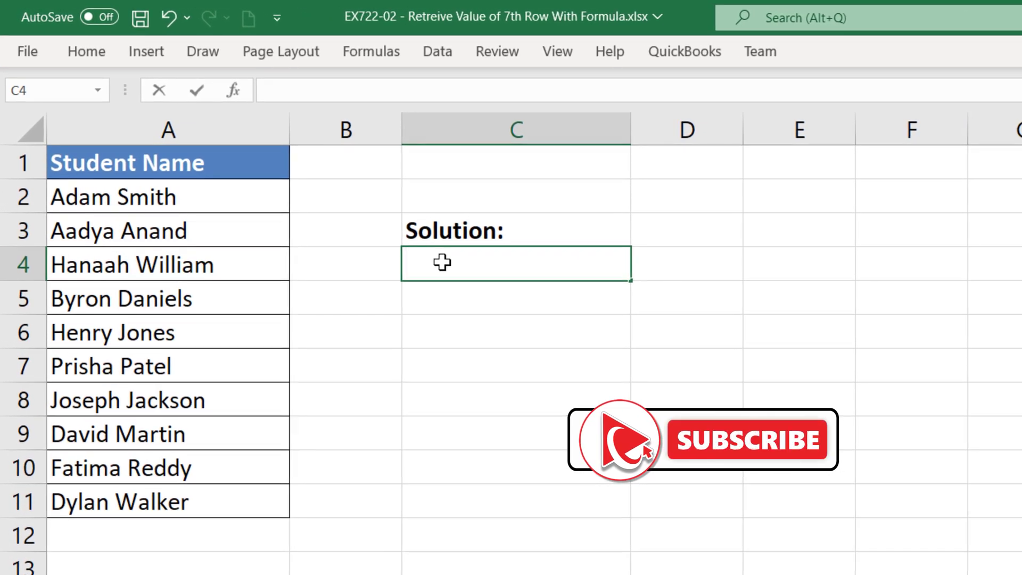
# Step: Begin an INDEX formula in the Solution cell C4
pyautogui.write('=IND')
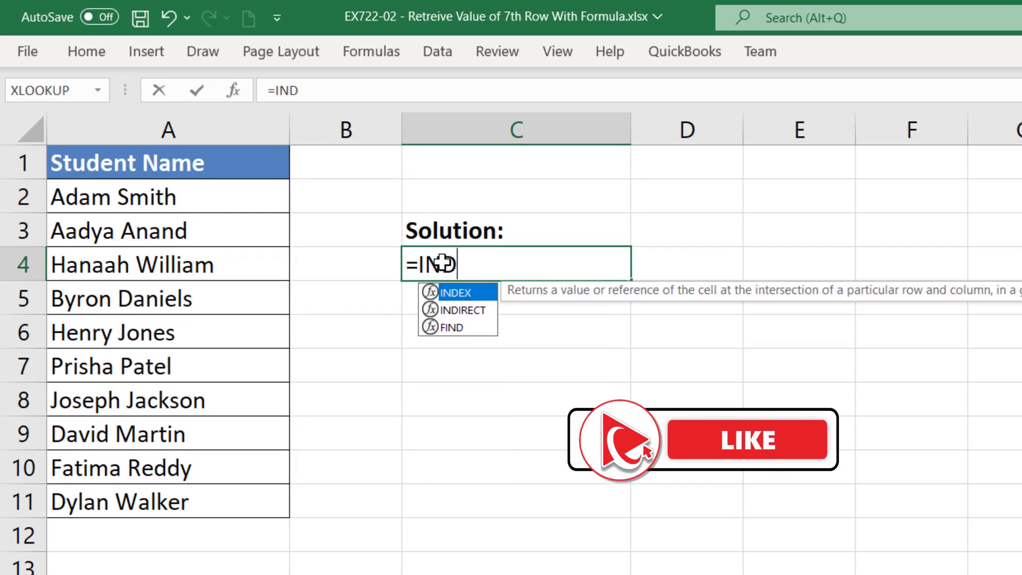
pyautogui.write('EX(')
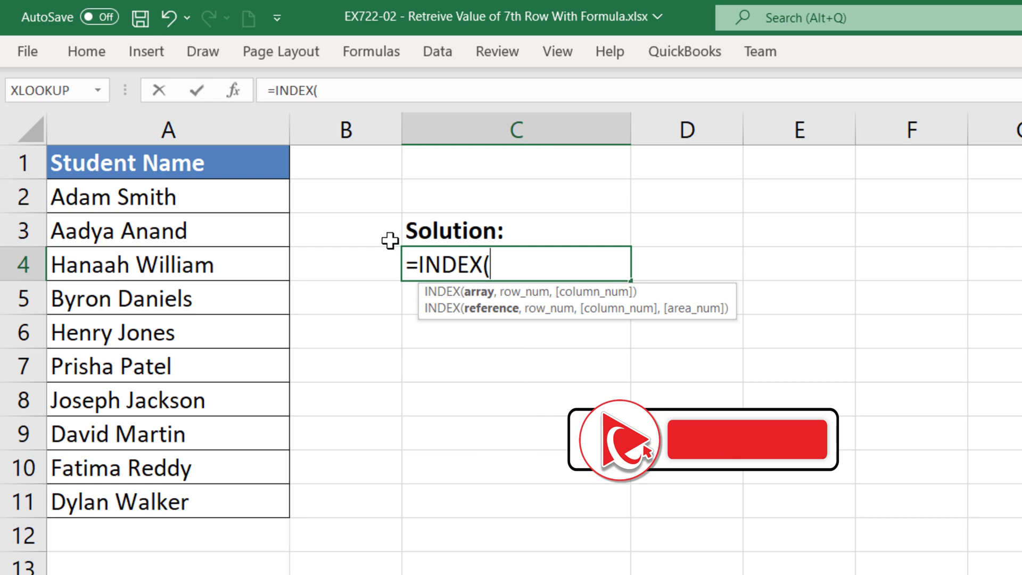
# Step: Complete C4 as =INDEX(A2:A11,6) over the student names and enter it
pyautogui.moveTo(152, 197); pyautogui.dragTo(132, 489)
pyautogui.write(',')
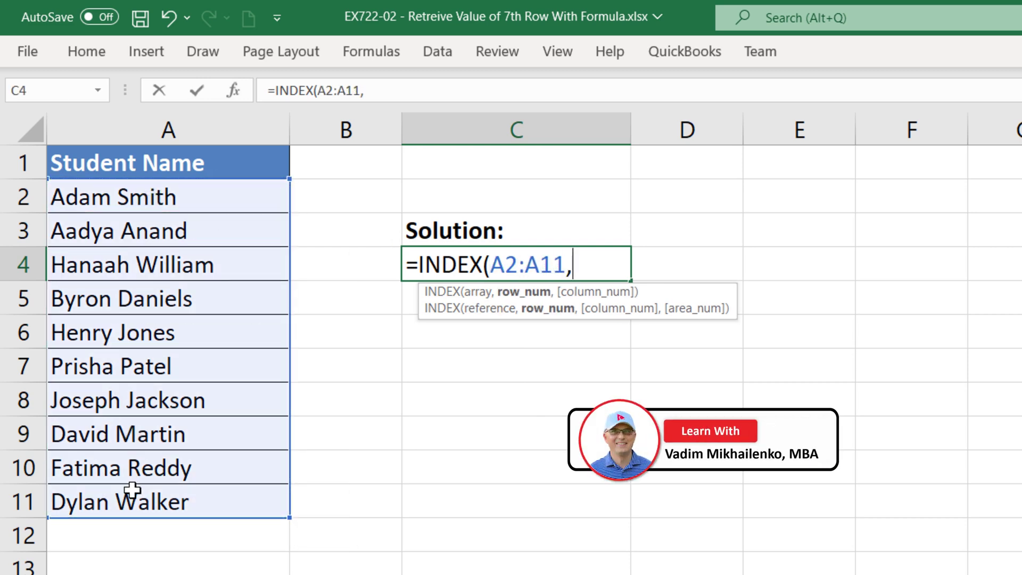
pyautogui.write('6')
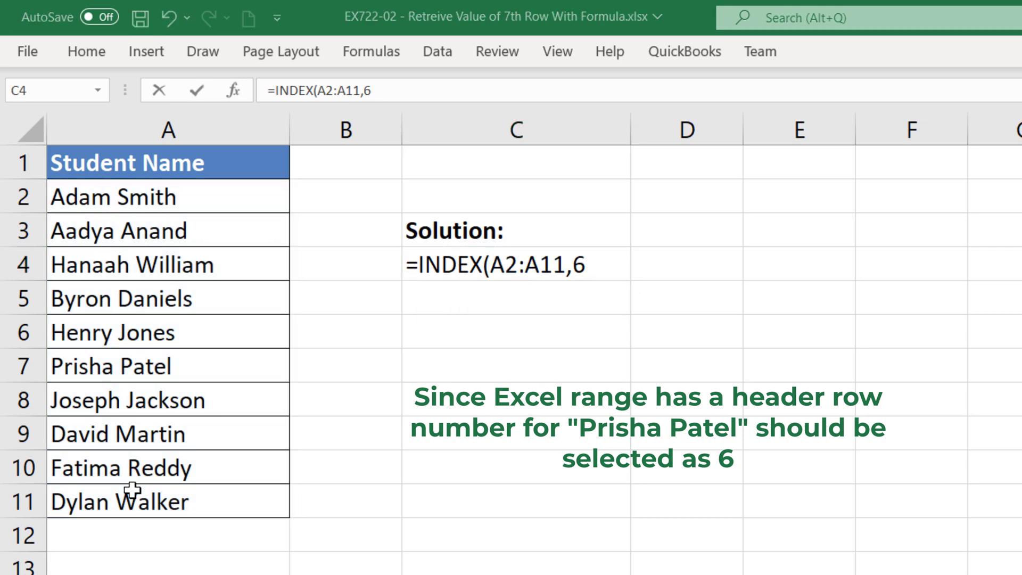
pyautogui.press('Return')
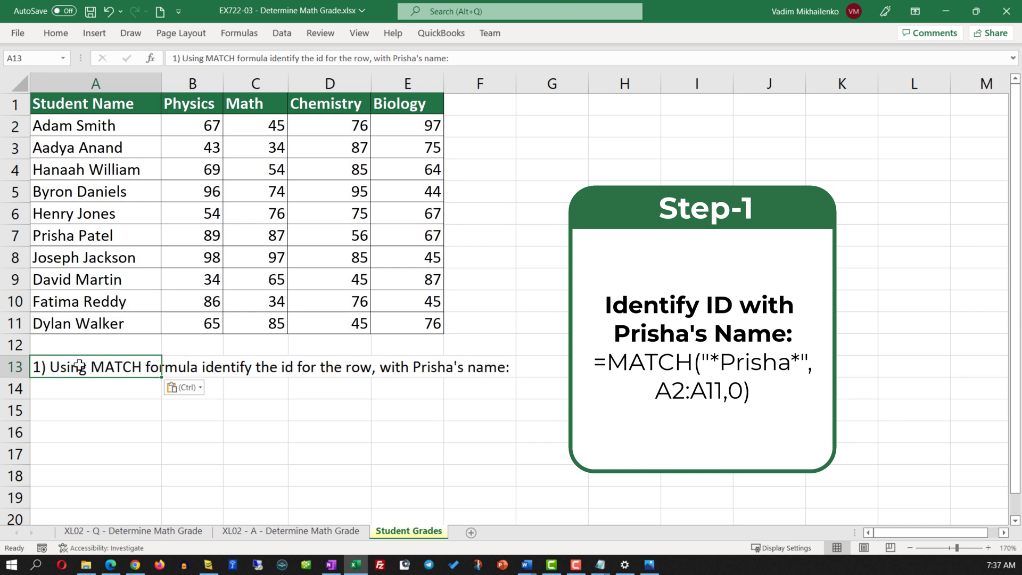
# Step: Start a MATCH formula in cell A14 below the Step-1 note
pyautogui.press('Down')
pyautogui.write('=MATCH(')
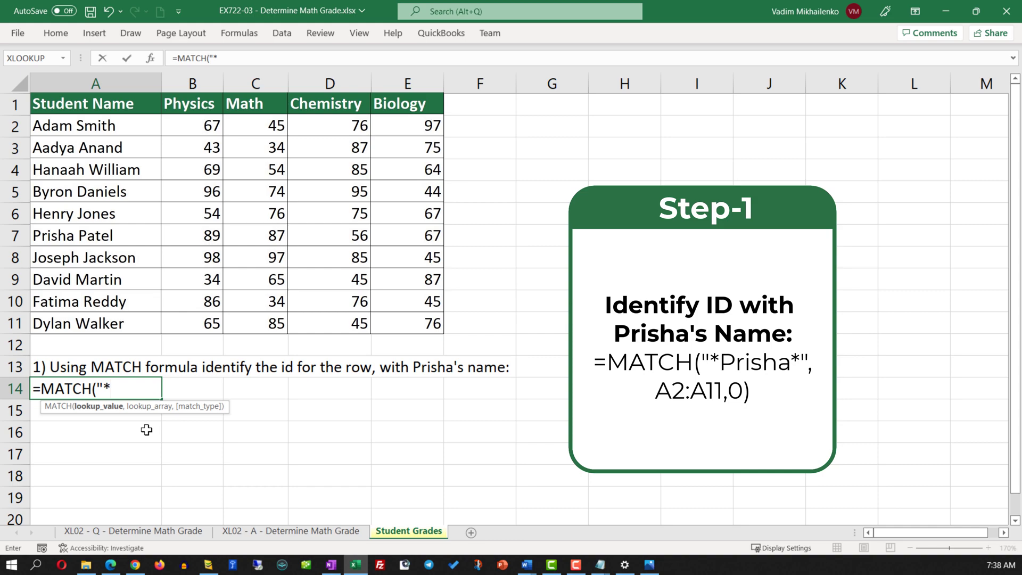
# Step: Finish A14 as =MATCH("*Prisha*",A2:A11,0), returning Prisha's position 6
pyautogui.write('Prisha*",')
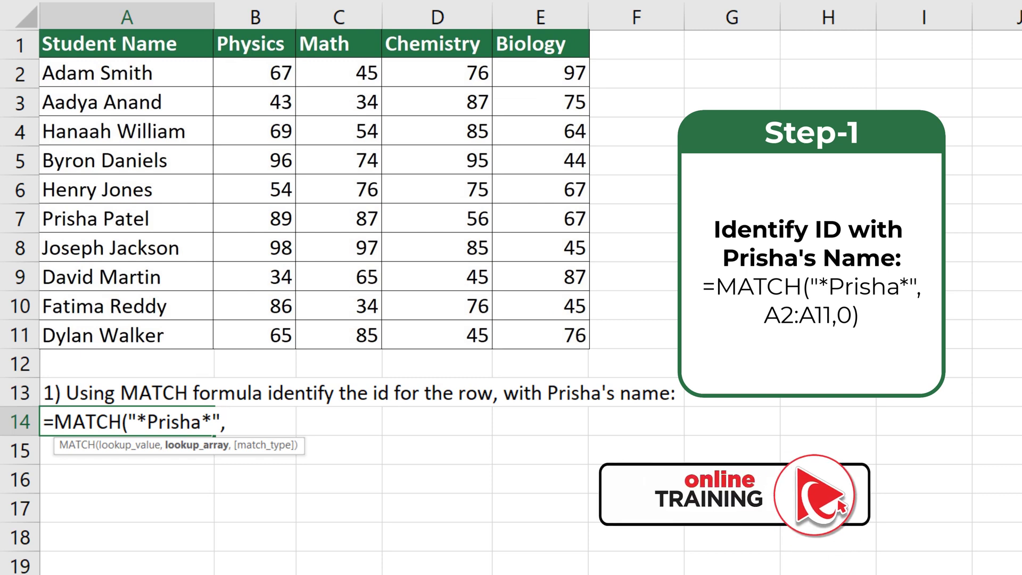
pyautogui.moveTo(127, 73); pyautogui.dragTo(126, 335)
pyautogui.write(',')
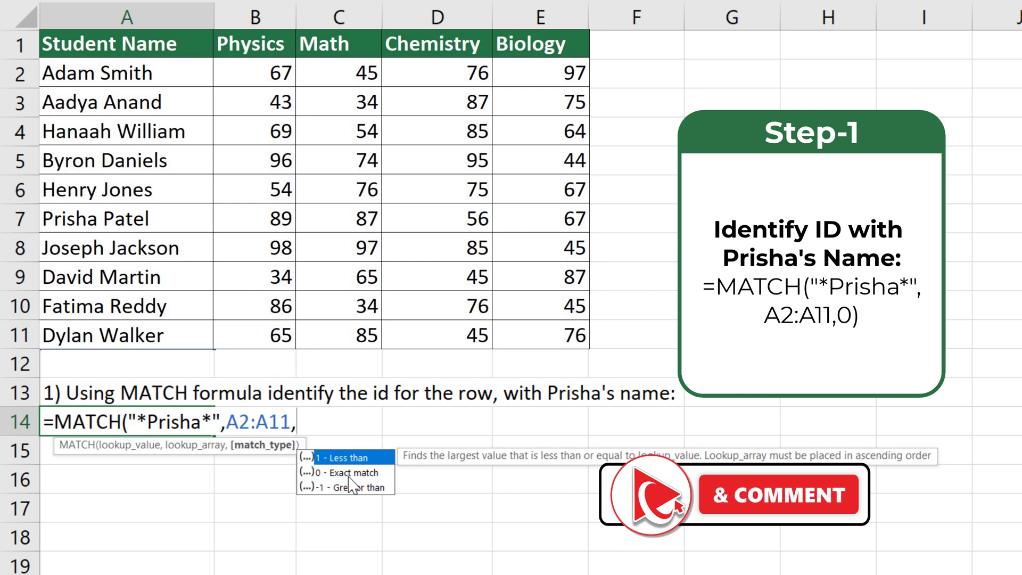
pyautogui.write('0')
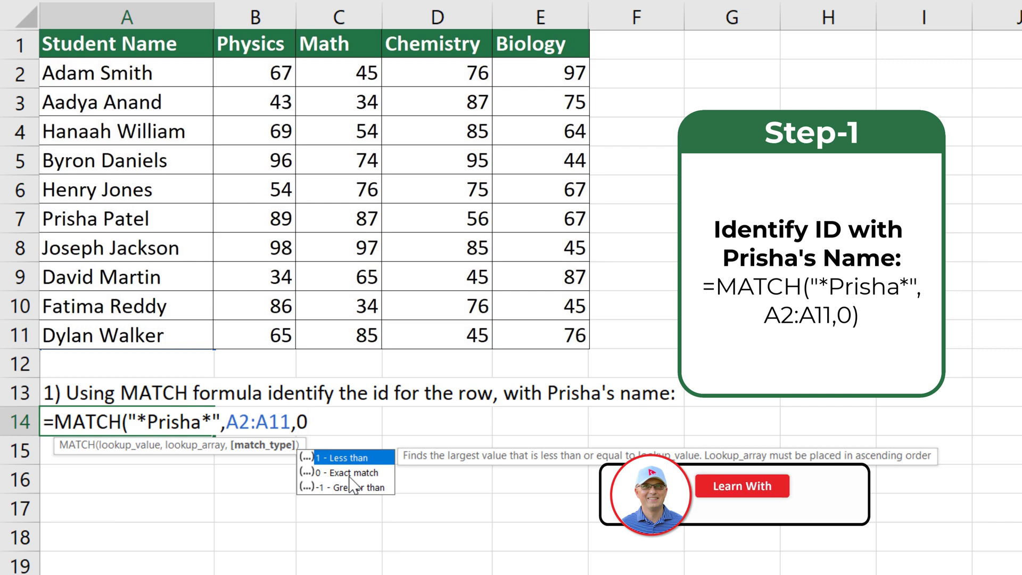
pyautogui.write(')')
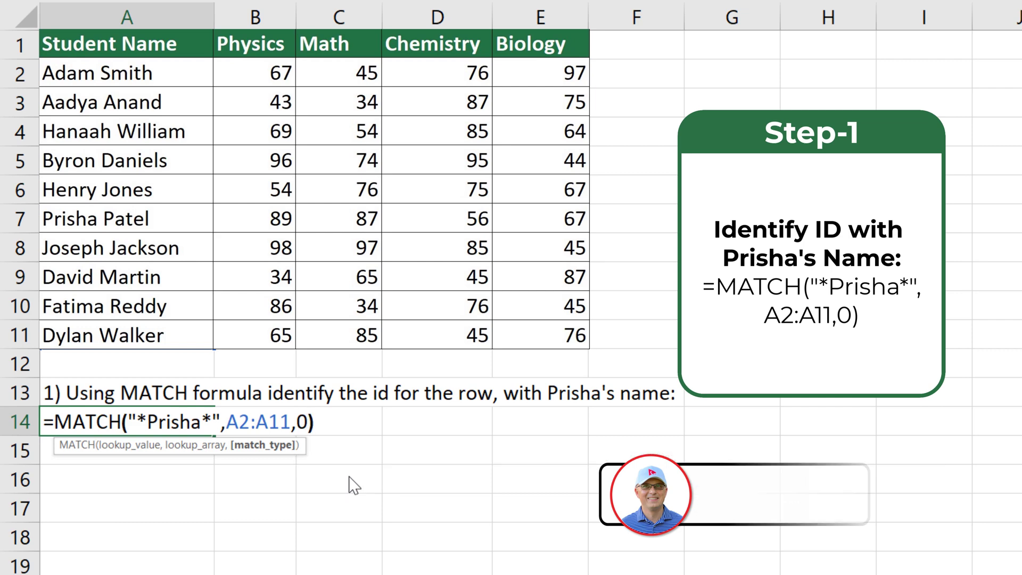
pyautogui.press('Return')
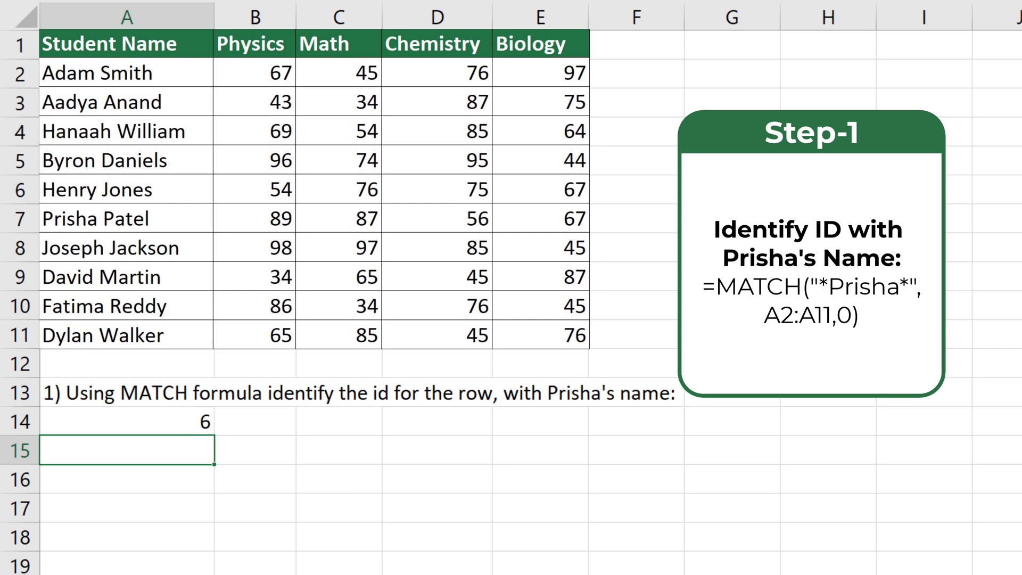
# Step: Enter =INDEX(B2:E11,MATCH("*Prisha*",A2:A11,0),2) in A17 for Prisha's Math grade
pyautogui.click(20, 219)
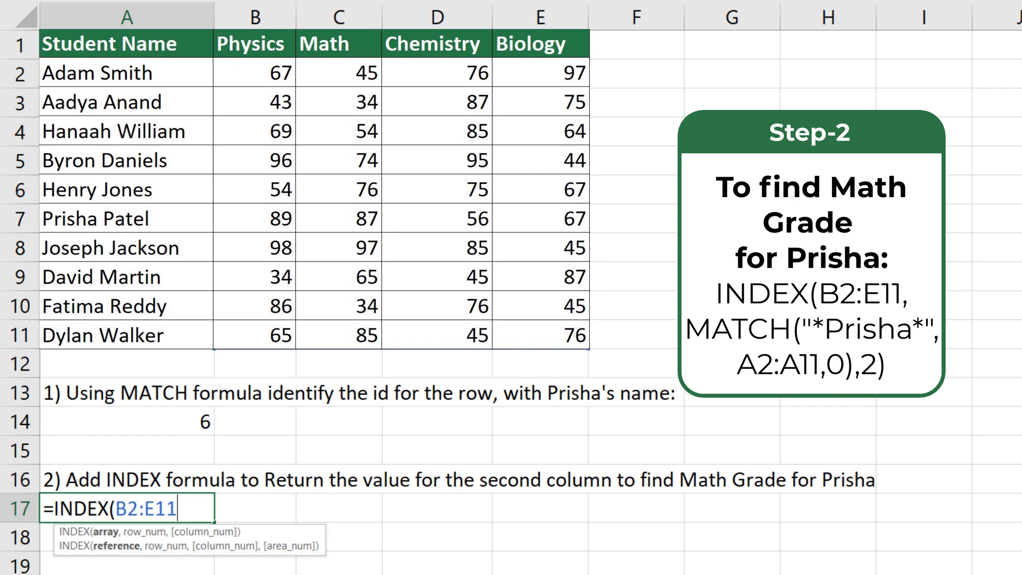
pyautogui.write(',MATCH("*Prisha*",A2:A11,0)')
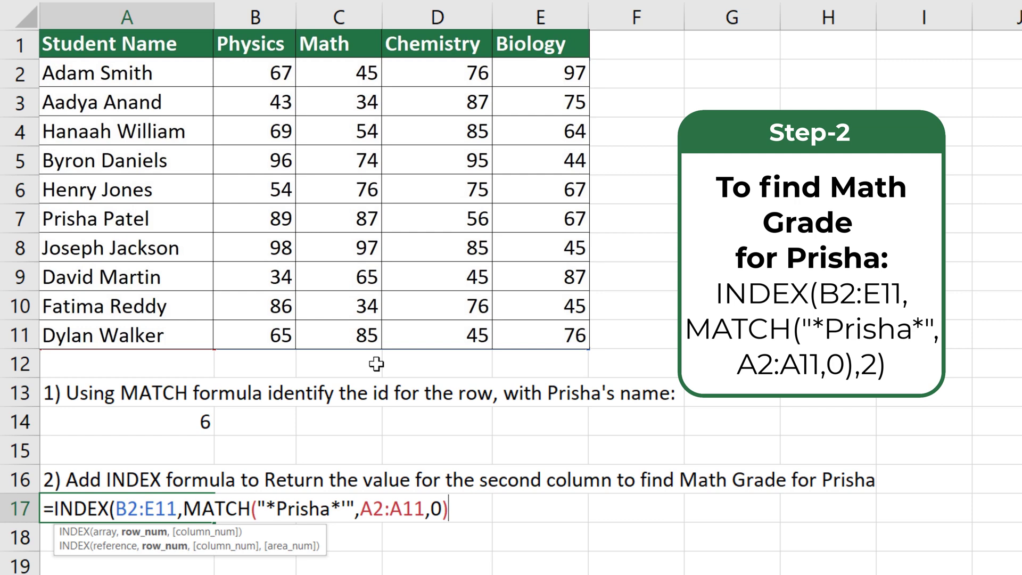
pyautogui.write(',2')
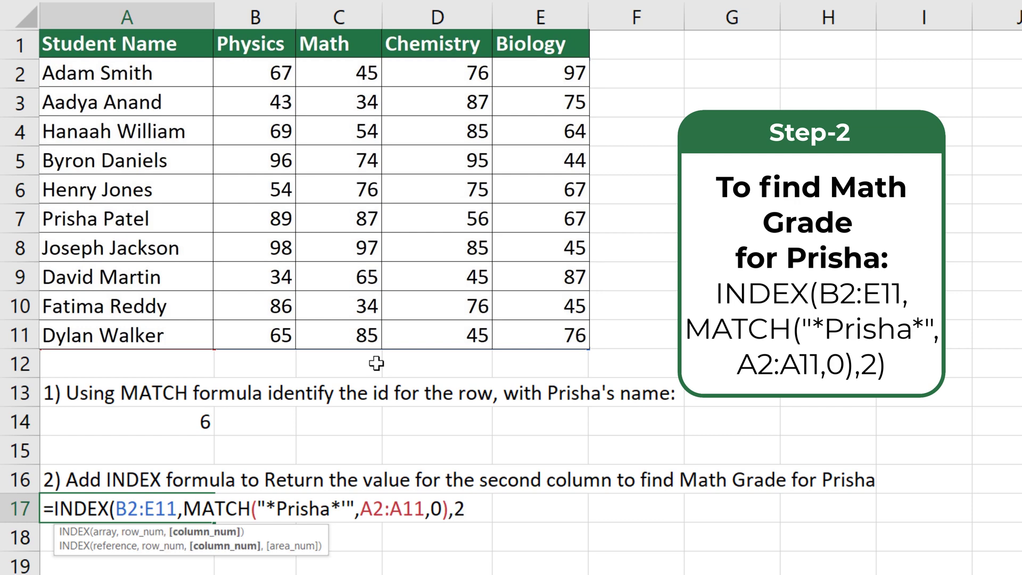
pyautogui.press('Return')
# Step: Delete the stray quote in A17's formula so it returns 87, verified against C7
pyautogui.click(121, 507)
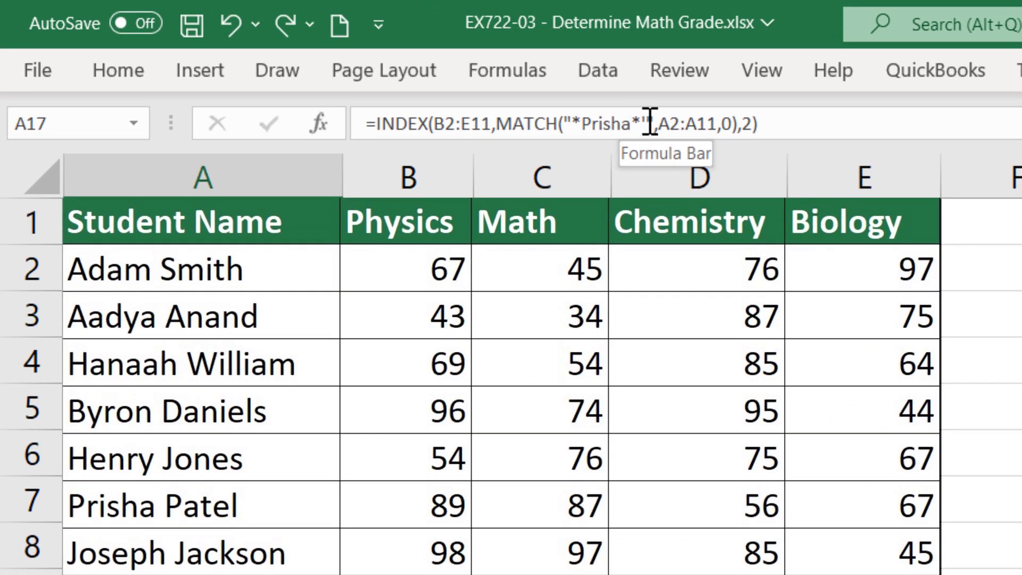
pyautogui.click(650, 123)
pyautogui.press('BackSpace')
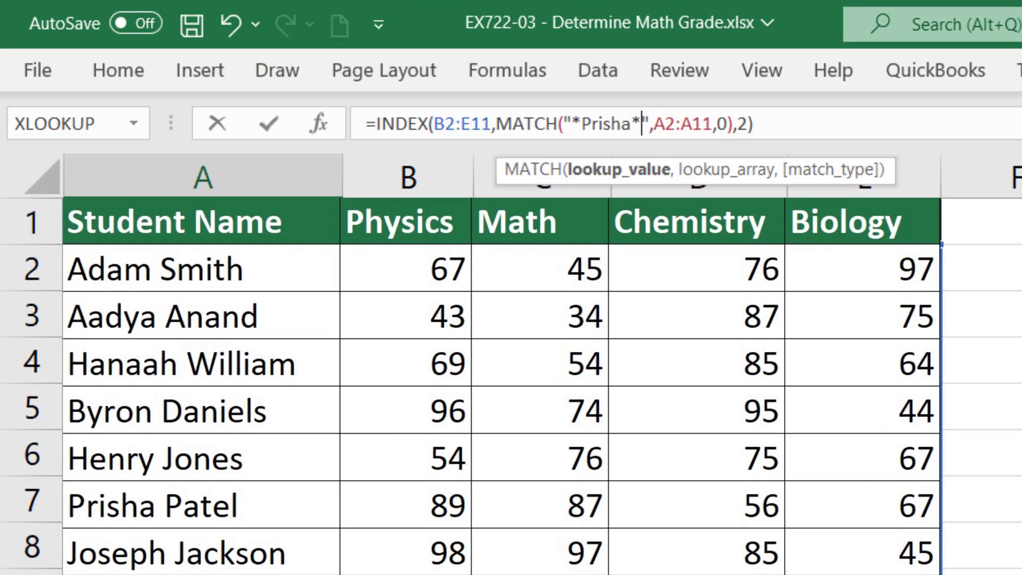
pyautogui.press('Return')
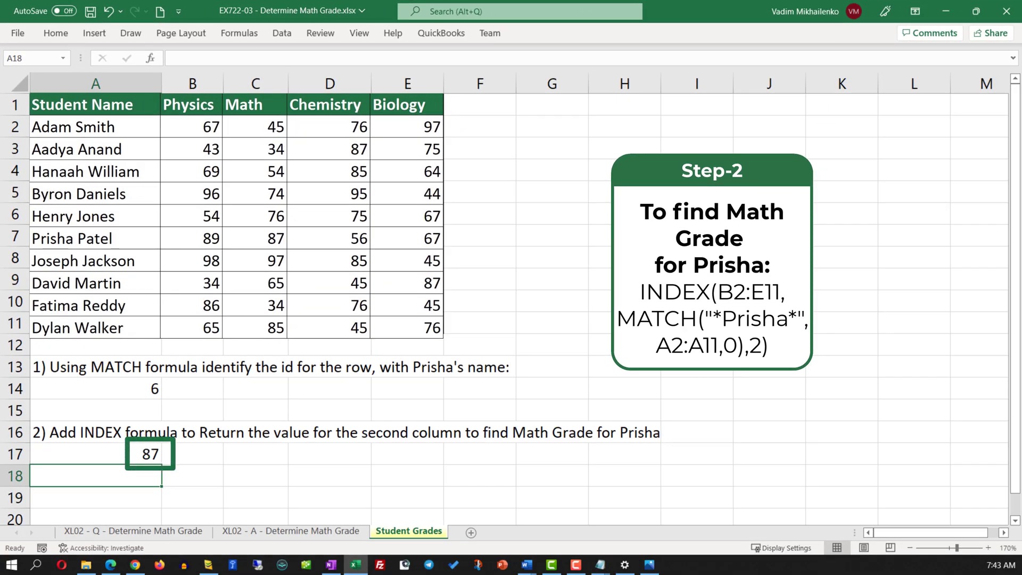
pyautogui.click(256, 238)
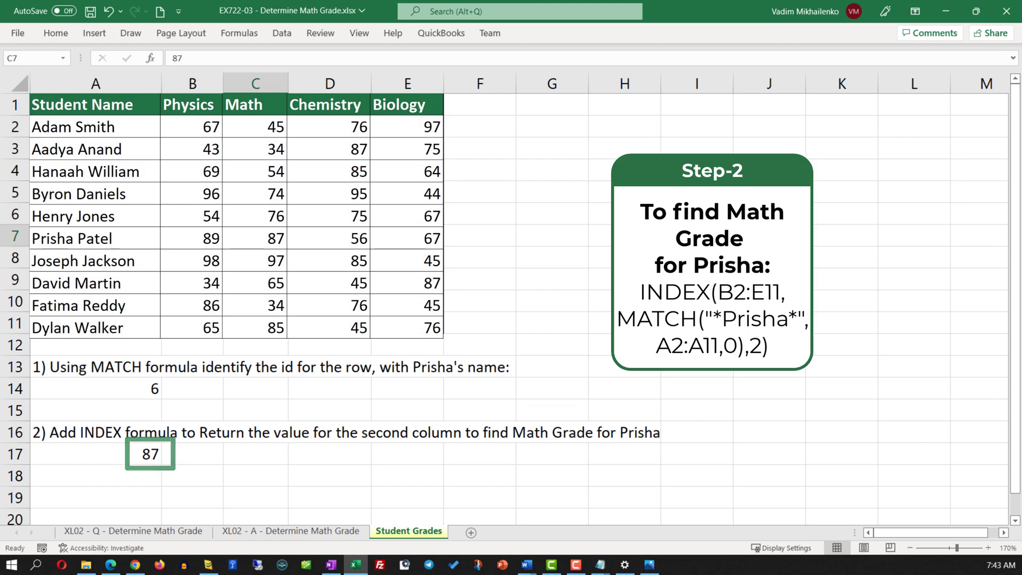
pyautogui.click(106, 455)
# Step: Review the ranges referenced by A17's formula in the formula bar
pyautogui.click(363, 53)
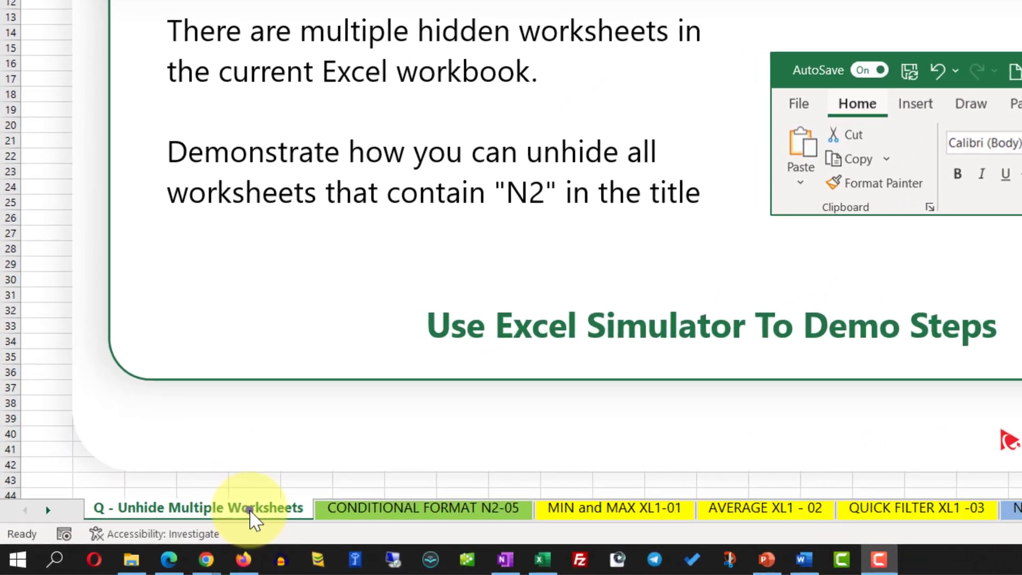
# Step: Unhide VLOOKUP - N2-01, AVERAGE - N2-02, SUMIFS N2-03 and IFERROR N2-04 sheets
pyautogui.rightClick(211, 519)
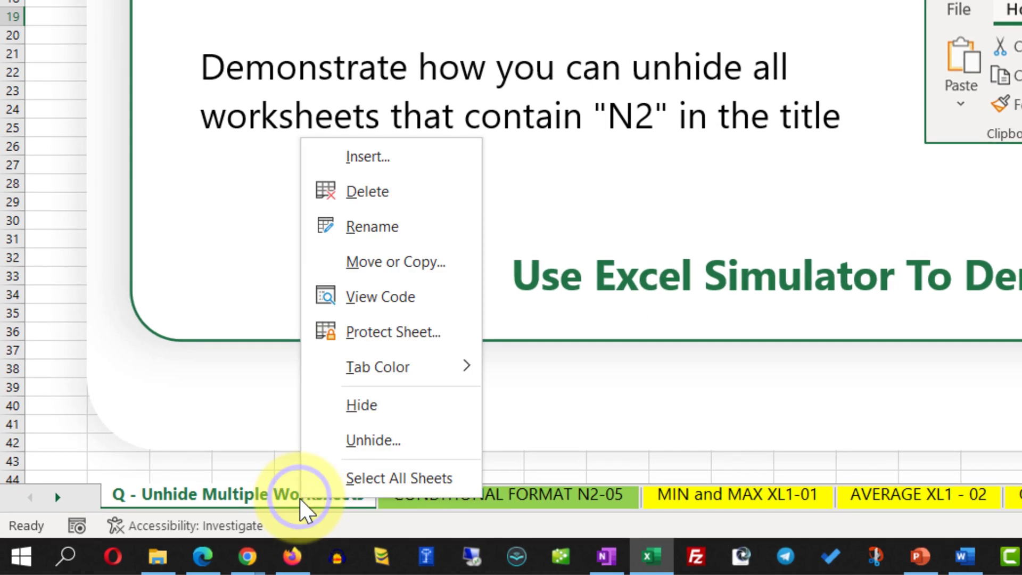
pyautogui.click(403, 445)
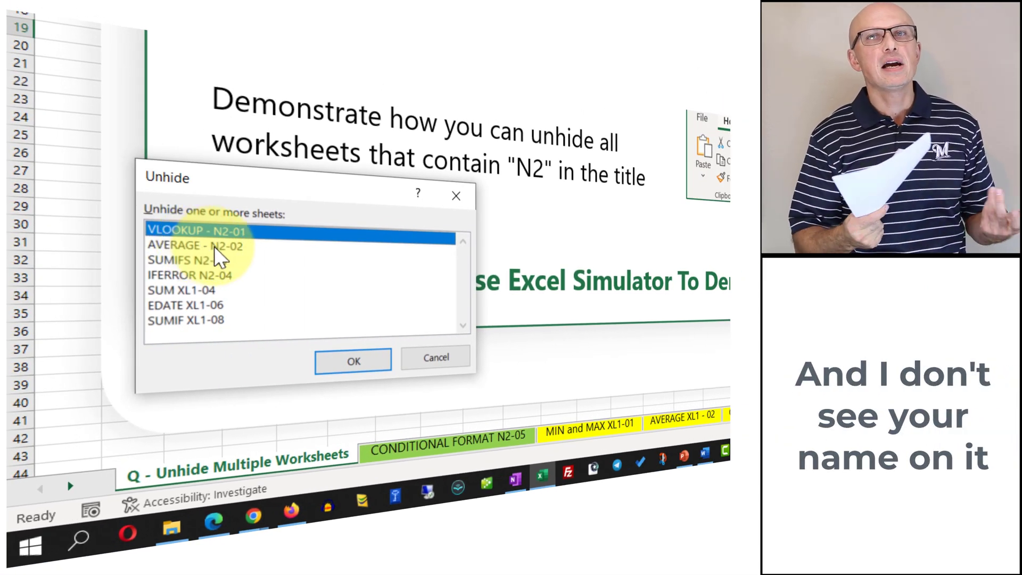
pyautogui.keyDown('ctrl'); pyautogui.click(215, 244); pyautogui.keyUp('ctrl')
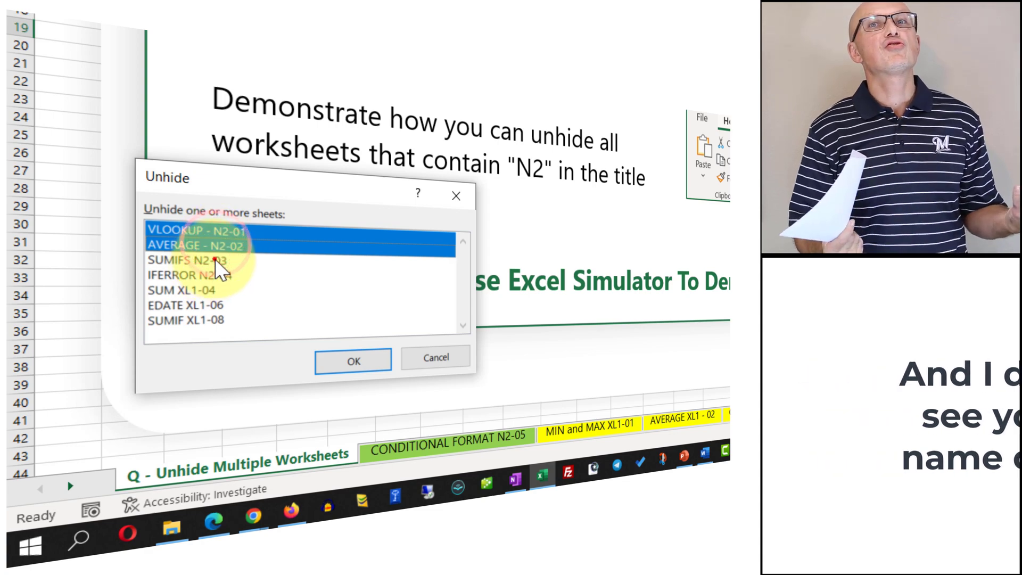
pyautogui.keyDown('ctrl'); pyautogui.click(215, 260); pyautogui.keyUp('ctrl')
pyautogui.keyDown('ctrl'); pyautogui.click(215, 274); pyautogui.keyUp('ctrl')
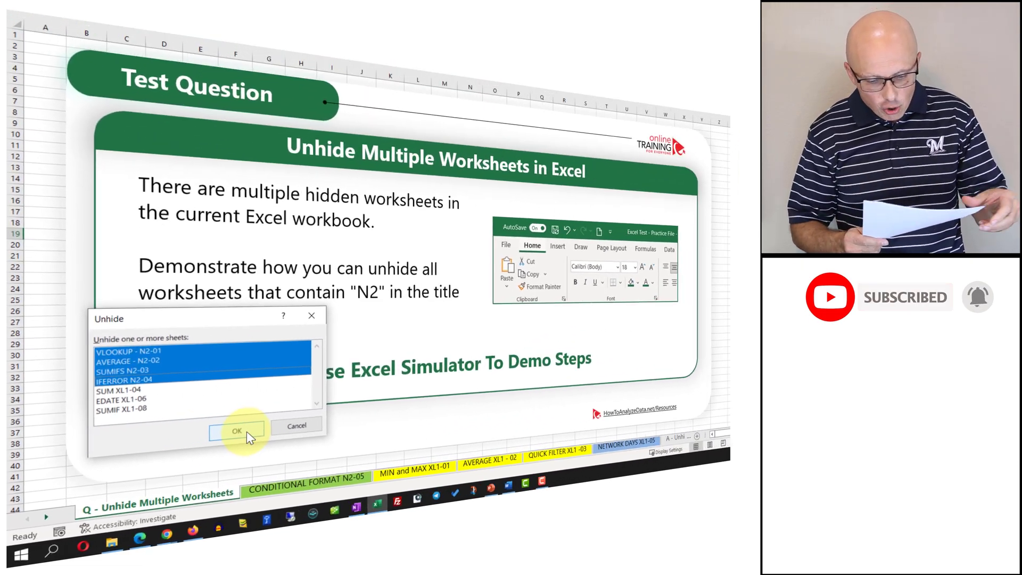
pyautogui.click(273, 409)
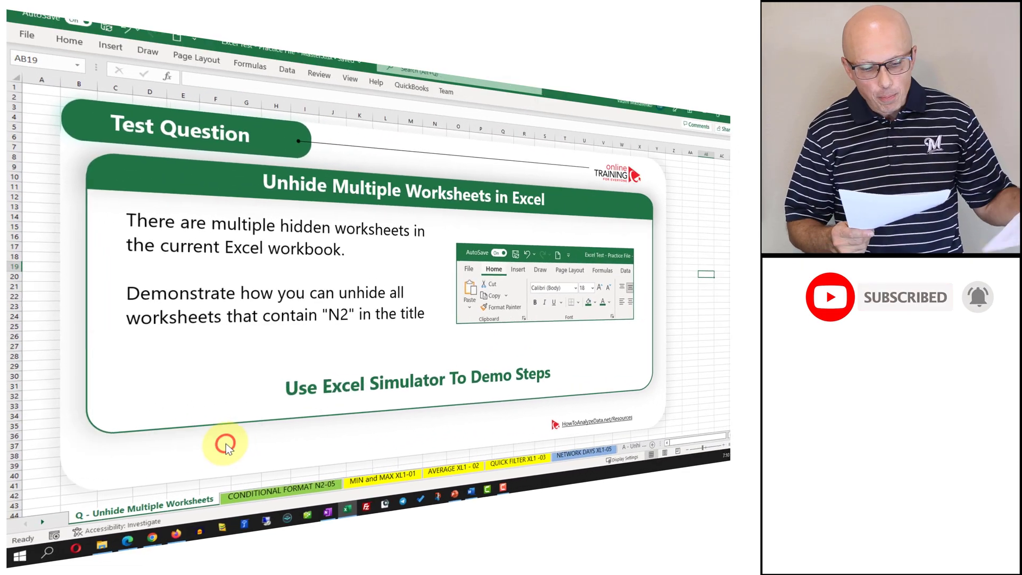
pyautogui.click(258, 495)
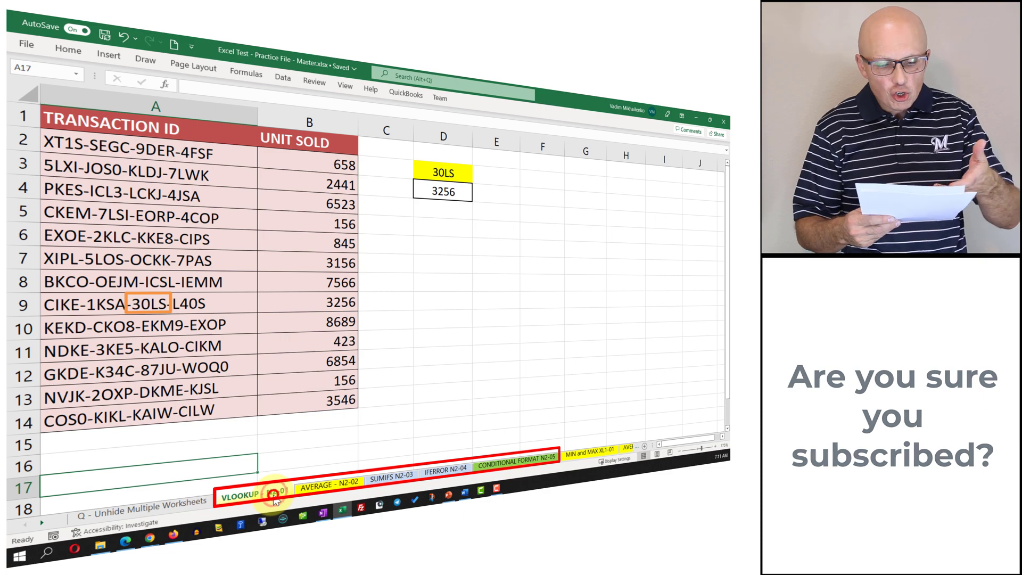
# Step: View the AVERAGE, SUMIFS and IFERROR N2 sheets in turn
pyautogui.click(346, 485)
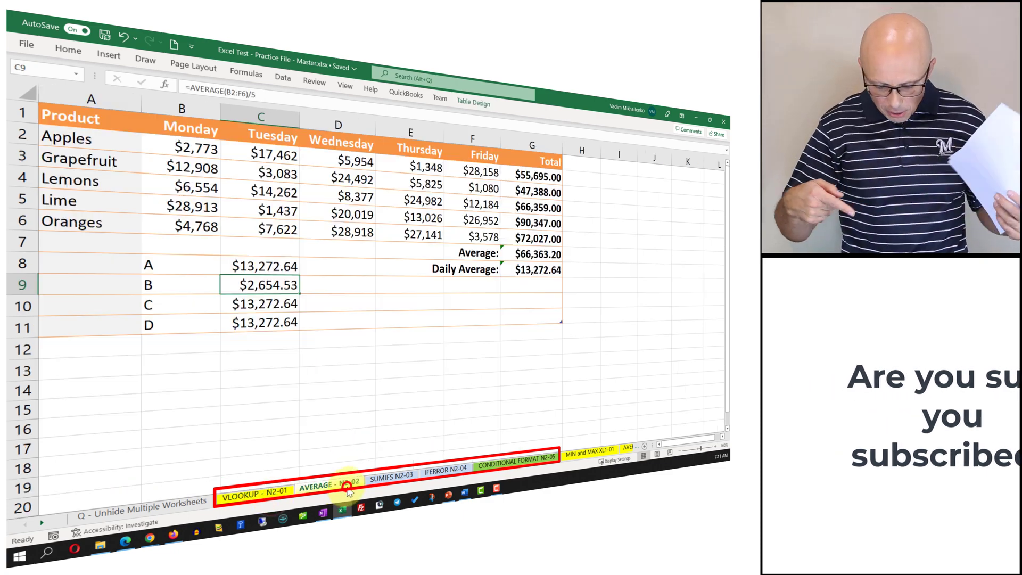
pyautogui.click(400, 480)
pyautogui.click(446, 470)
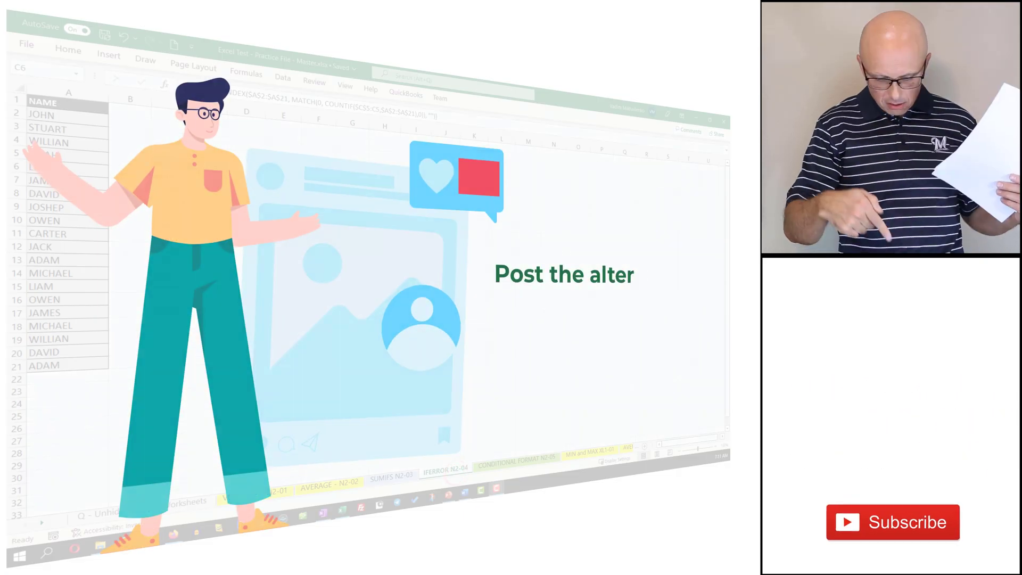